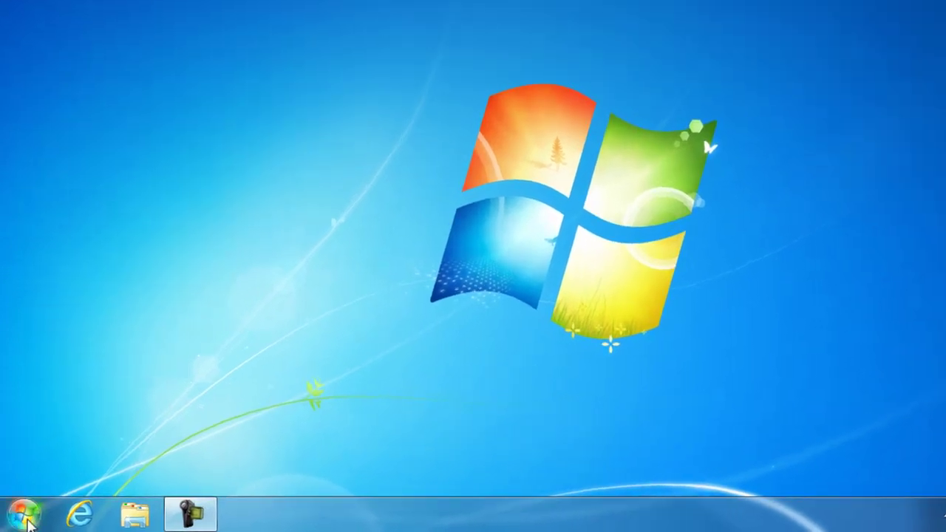
Step: Open the Start menu's All Programs list and scroll down to the Accessories, Adobe and Citrix folders
left_click(24, 515)
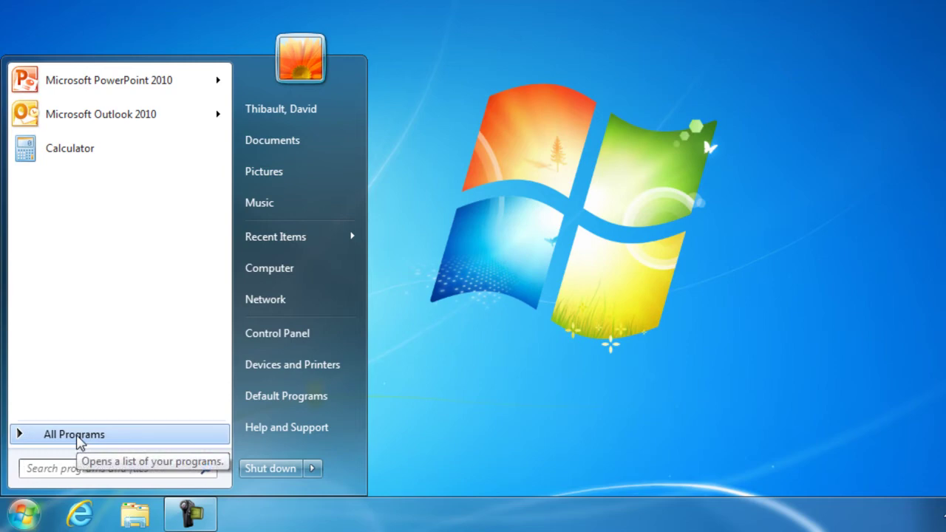
left_click(74, 434)
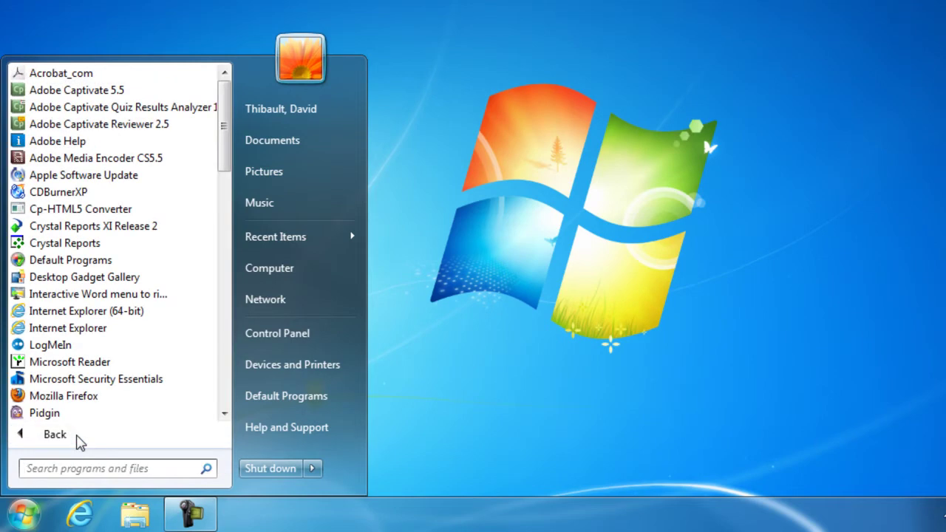
left_click(77, 440)
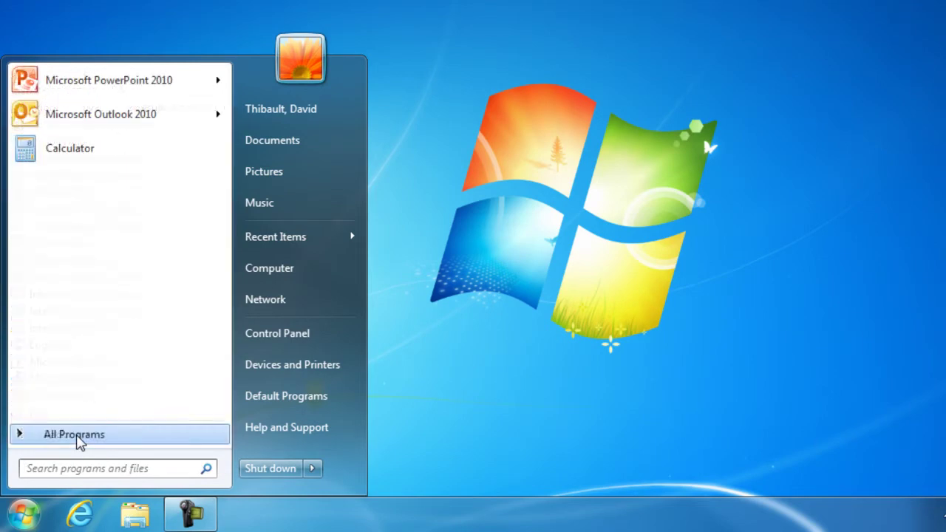
left_click(33, 437)
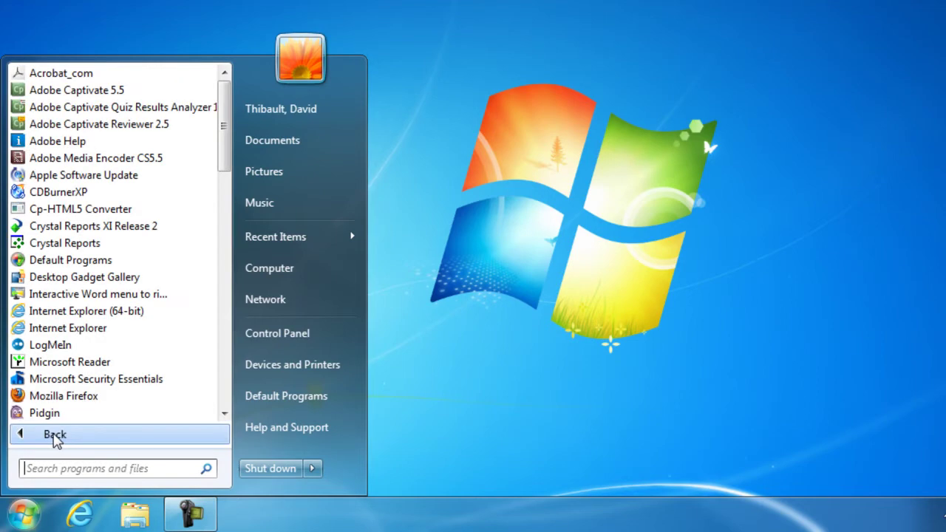
left_click(47, 439)
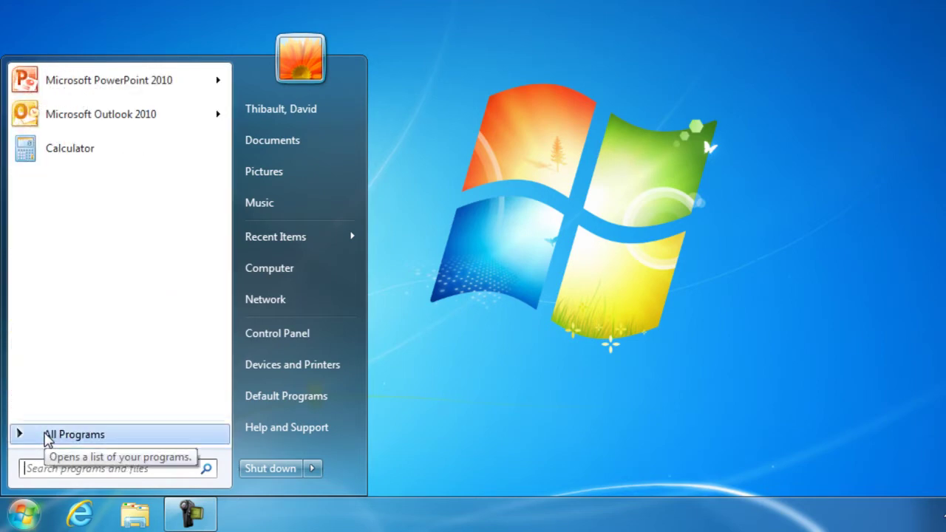
left_click(47, 438)
left_click(47, 438)
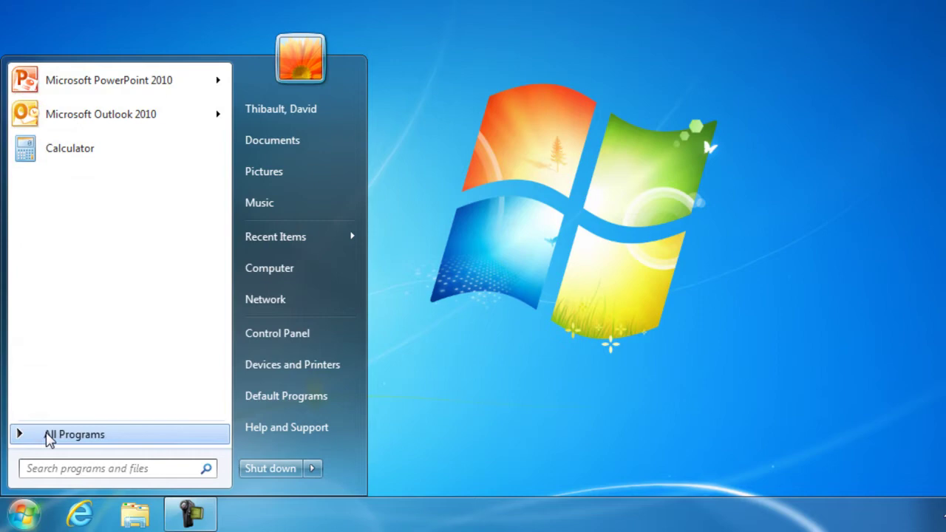
left_click(47, 438)
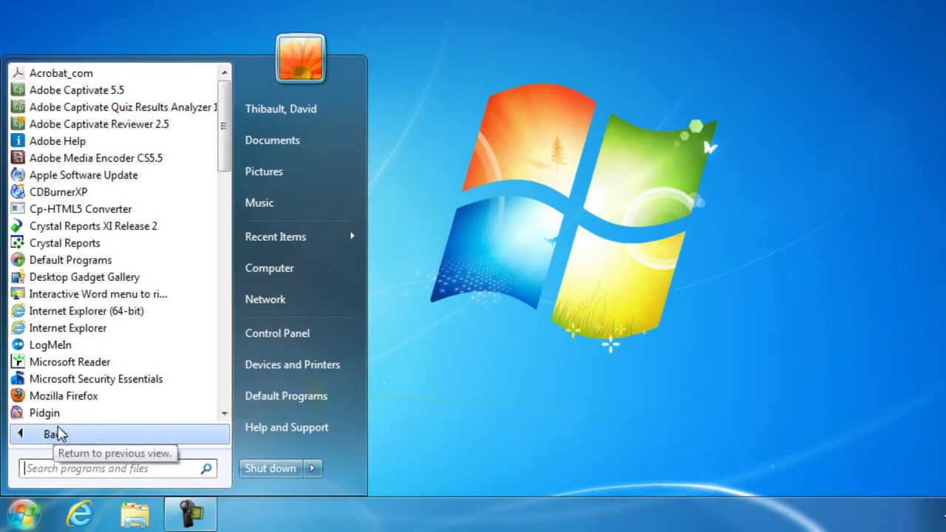
left_click(220, 193)
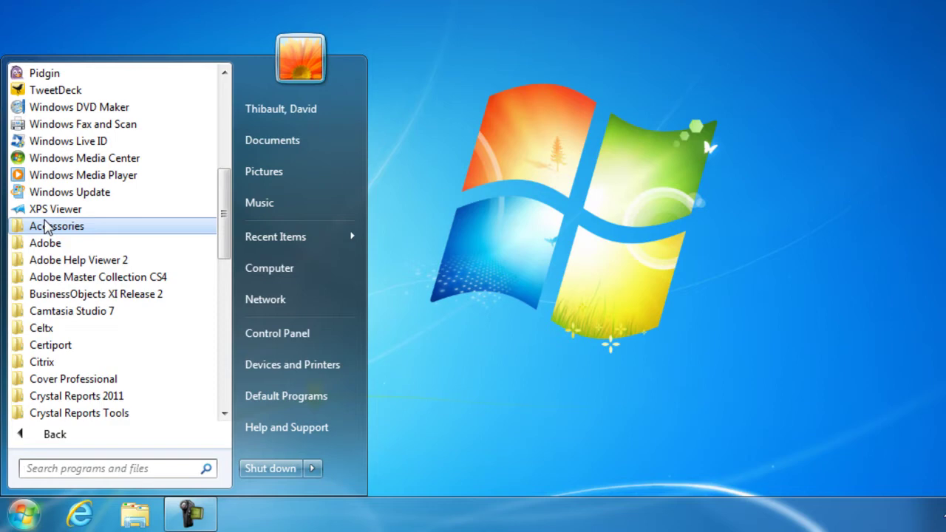
Step: Launch Microsoft Word 2010 from the Microsoft Office folder, then close its window
left_click_drag(225, 258, 224, 344)
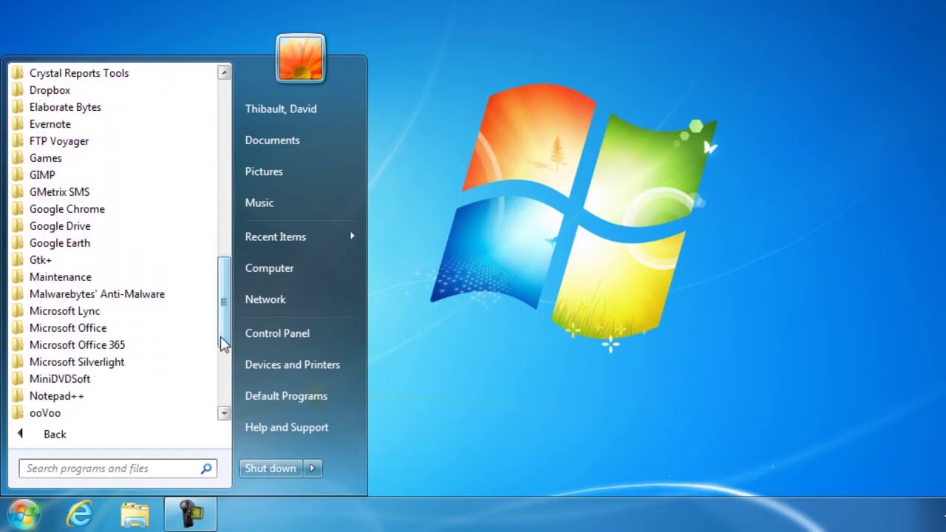
left_click(91, 330)
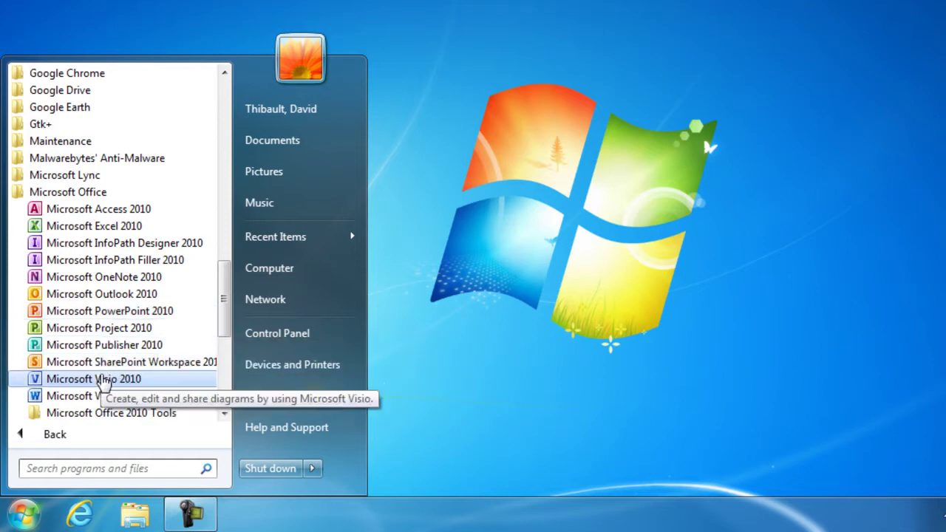
left_click(95, 397)
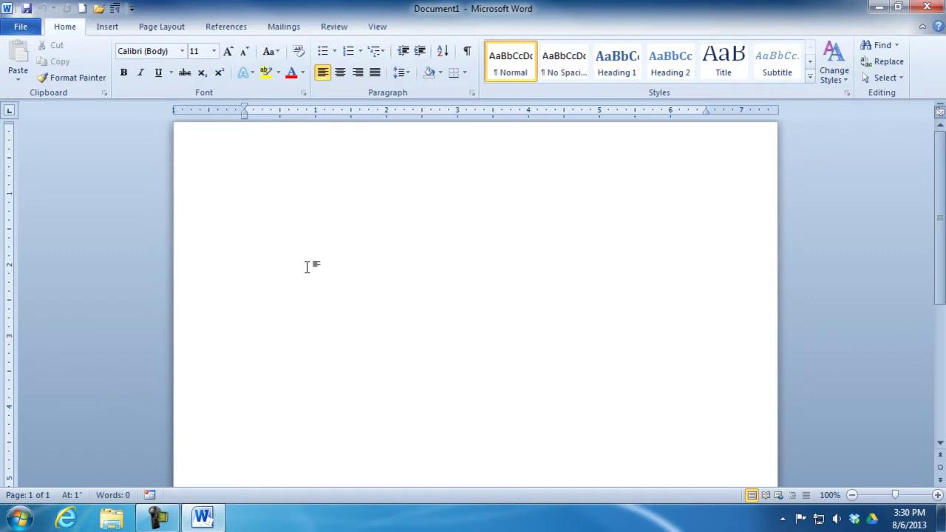
left_click(931, 9)
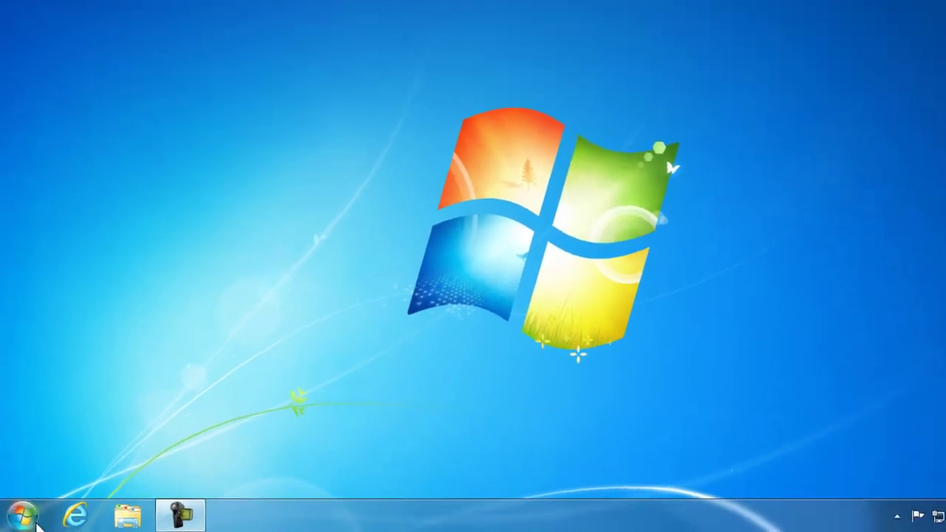
Step: Search 'exc' from the Start menu, launch Excel 2010 from the results, then close it
left_click(21, 518)
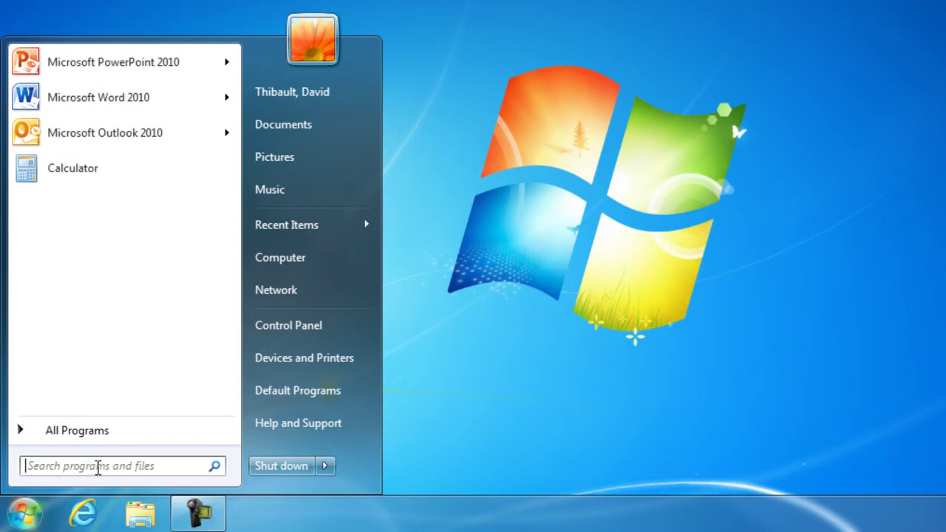
left_click(32, 468)
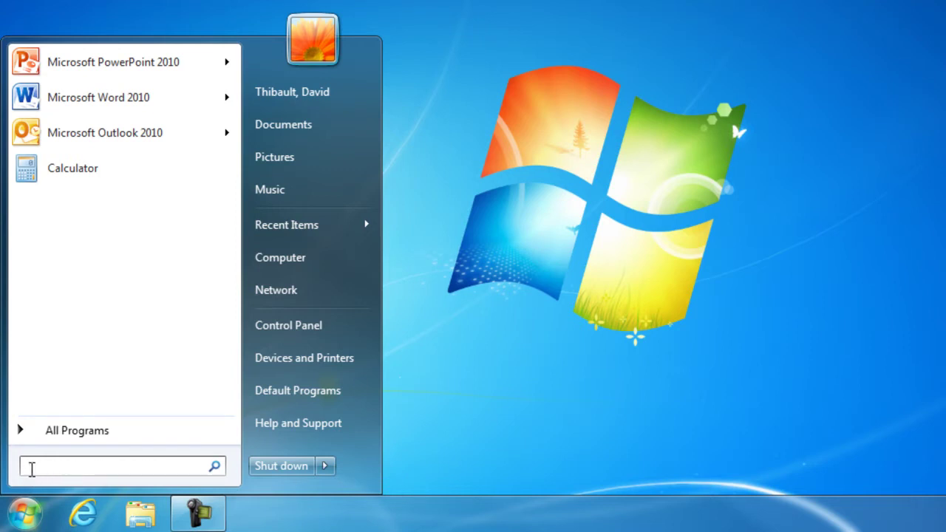
type("exc")
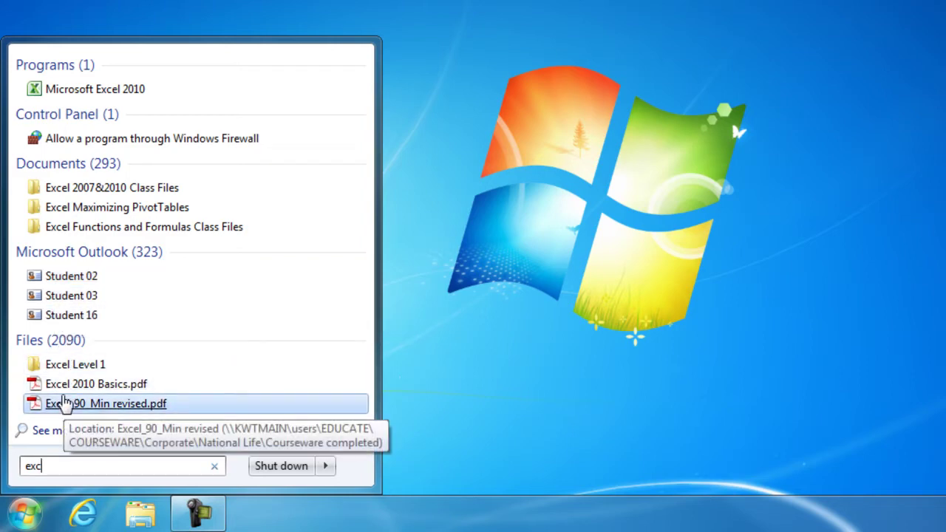
left_click(76, 98)
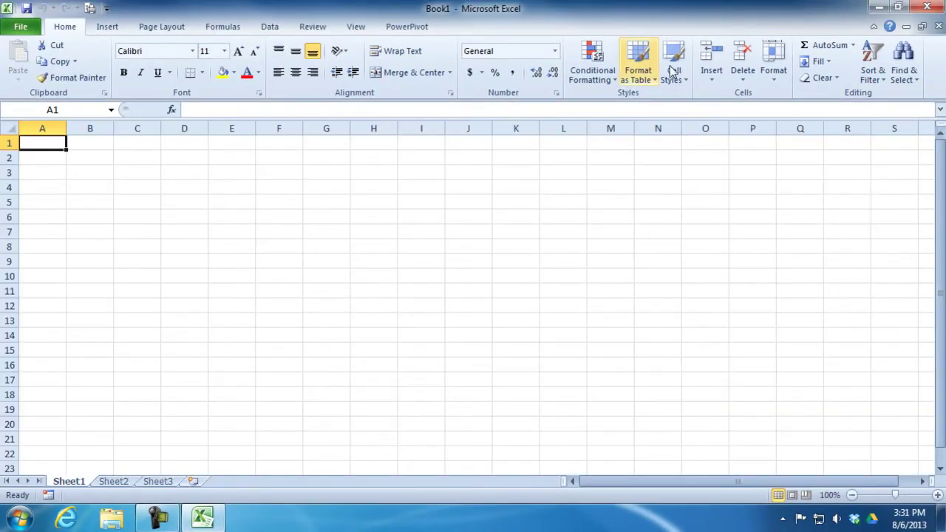
left_click(879, 7)
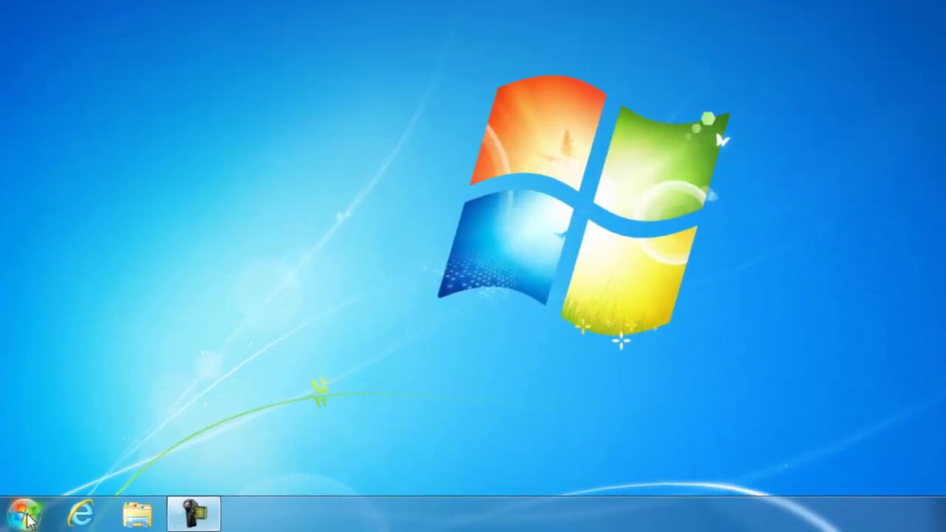
Step: Open the Start menu to show Word 2010 and Excel 2010 in the recent programs
left_click(20, 517)
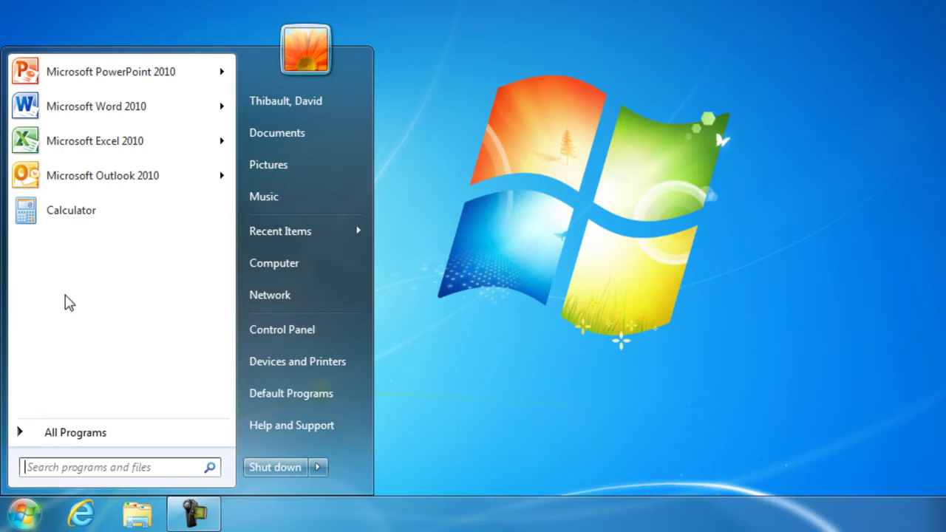
Step: Pin Word 2010, then Excel 2010 beneath it, above PowerPoint and Outlook
right_click(85, 113)
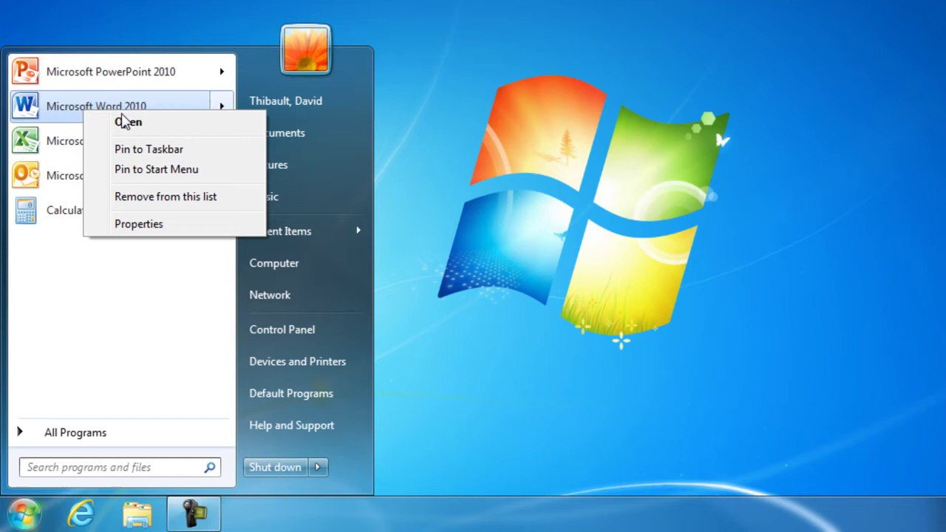
left_click(130, 170)
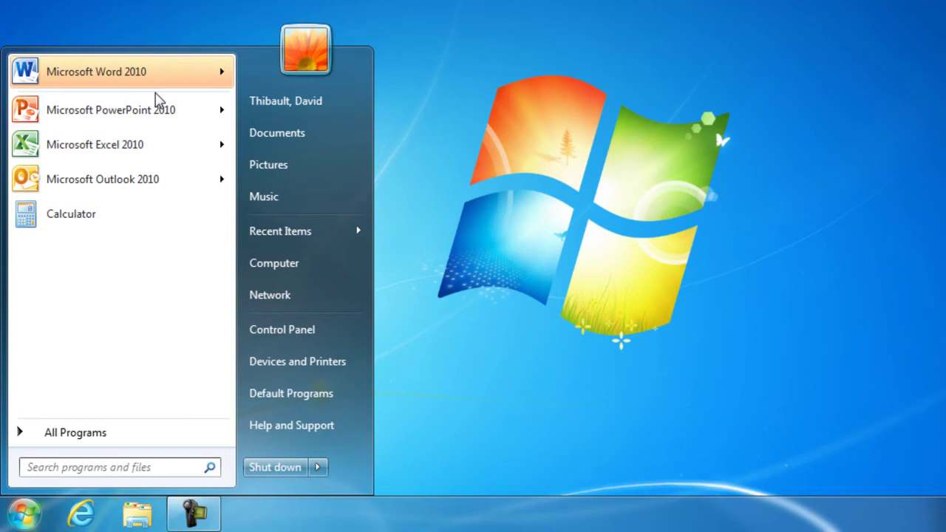
right_click(102, 151)
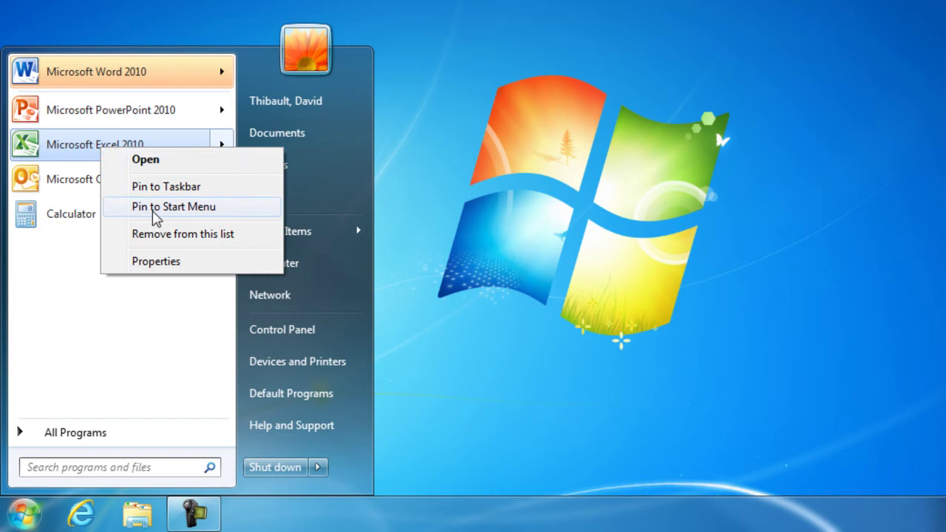
left_click(153, 208)
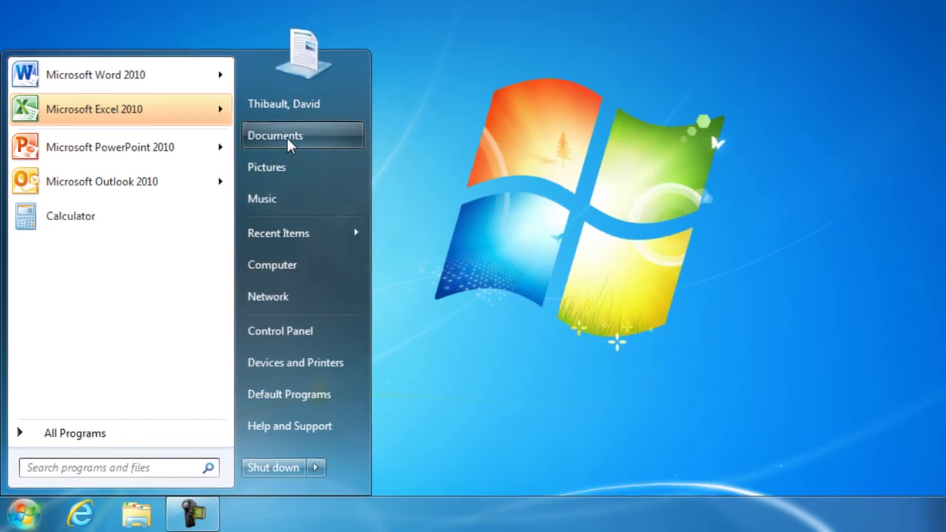
Step: Open Acceptance Letter (Editing Text).docx from Documents' Word Level 1 folder, then close Word and Explorer
left_click(287, 138)
double_click(281, 222)
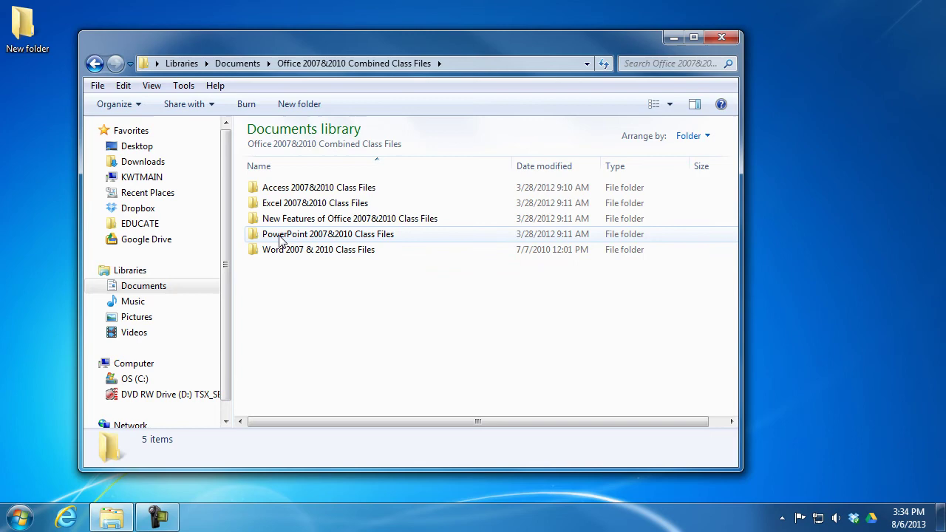
double_click(280, 250)
double_click(279, 188)
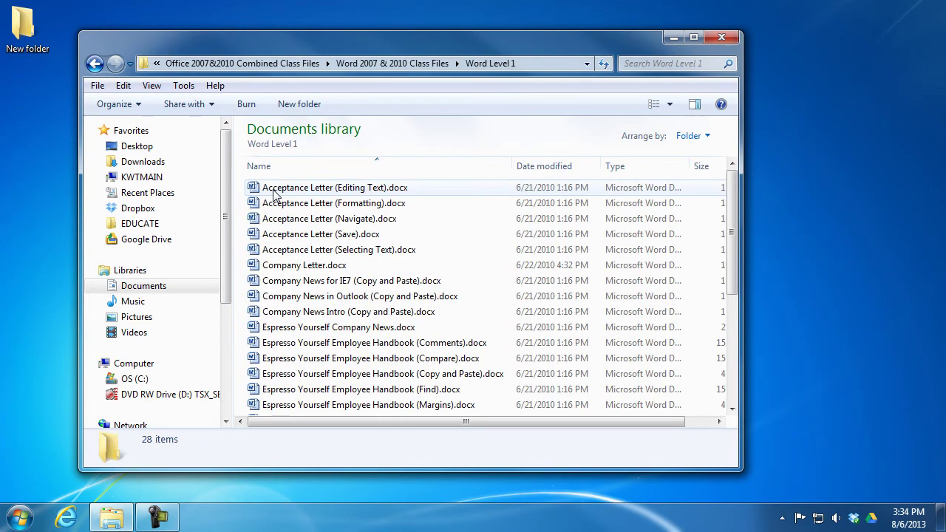
double_click(322, 194)
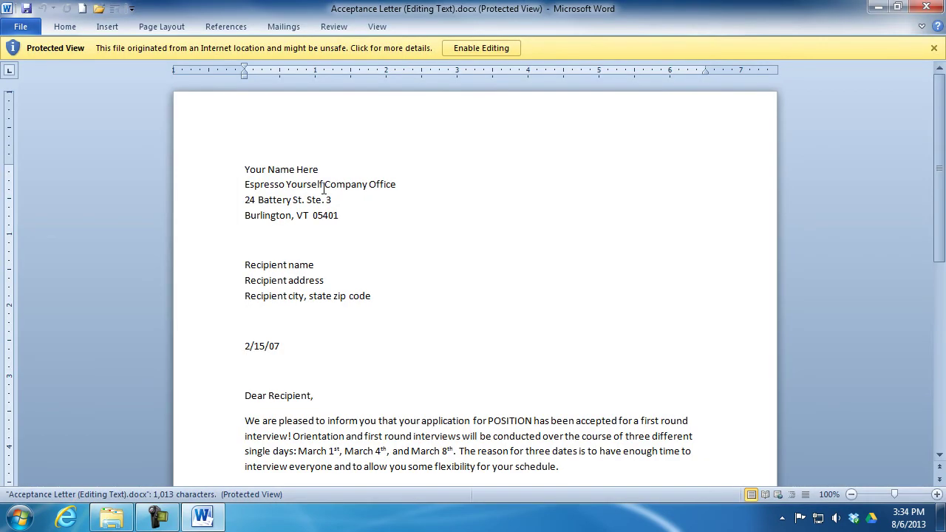
left_click(925, 9)
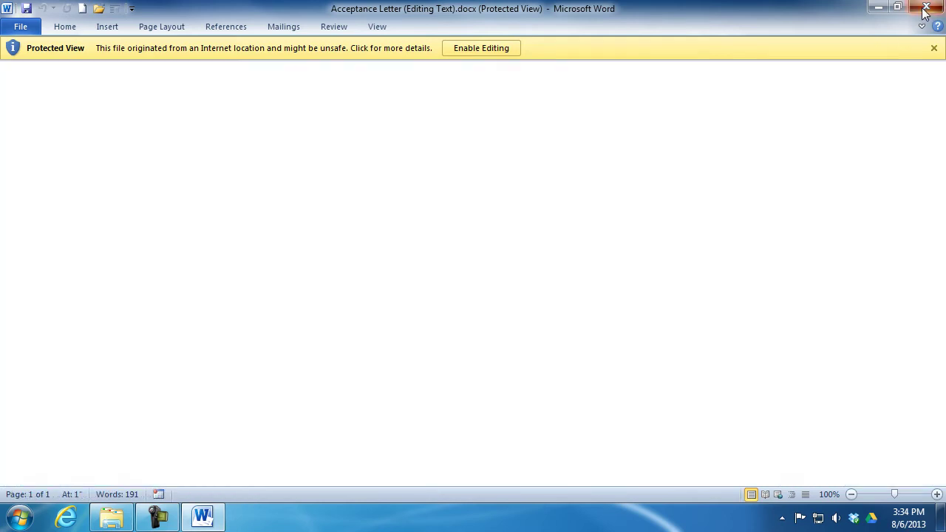
key("super+d")
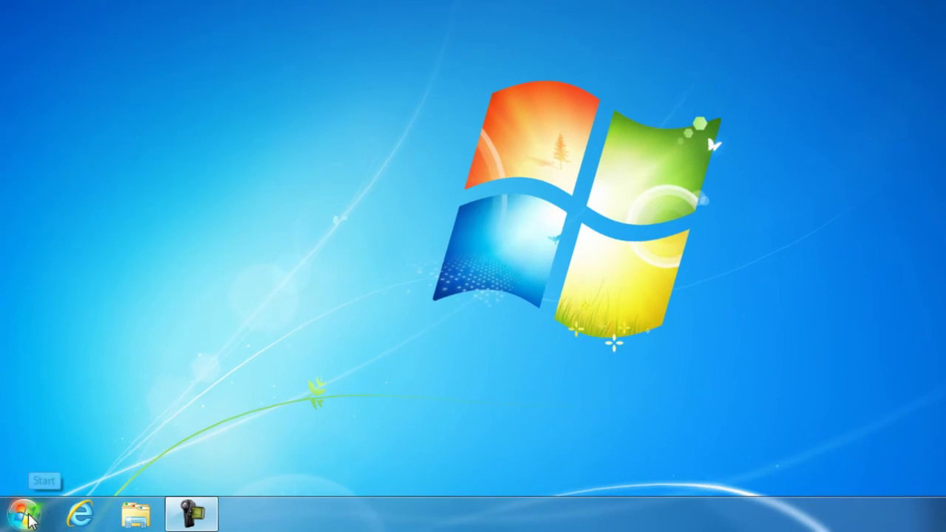
Step: Pin Acceptance Letter (Editing Text) above the recent documents in Word 2010's Start menu jump list
left_click(23, 515)
mouse_move(58, 88)
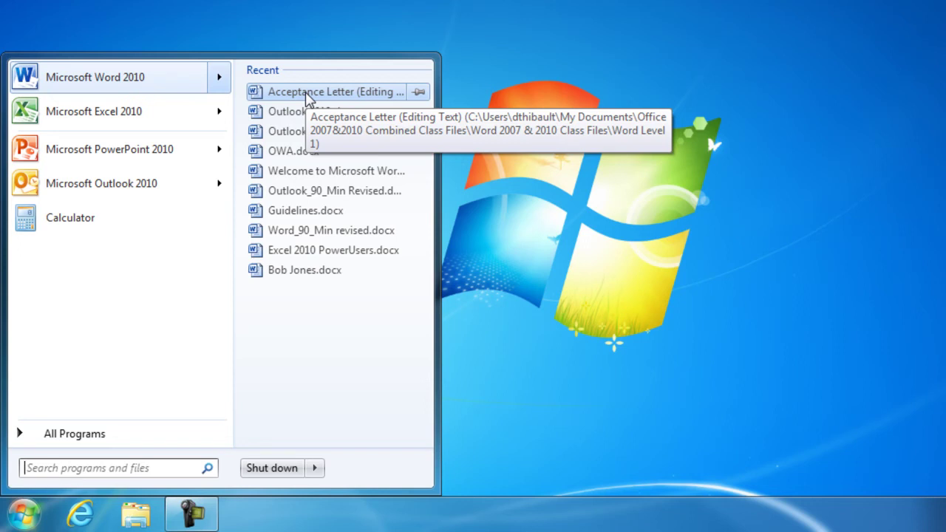
left_click(419, 93)
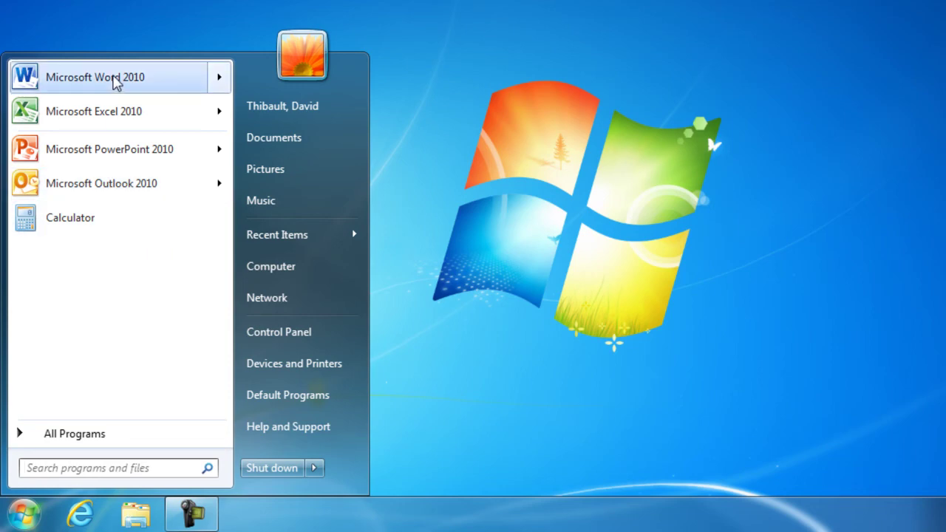
Step: Unpin Acceptance Letter (Editing Text) so it heads Word 2010's Recent documents again
mouse_move(115, 83)
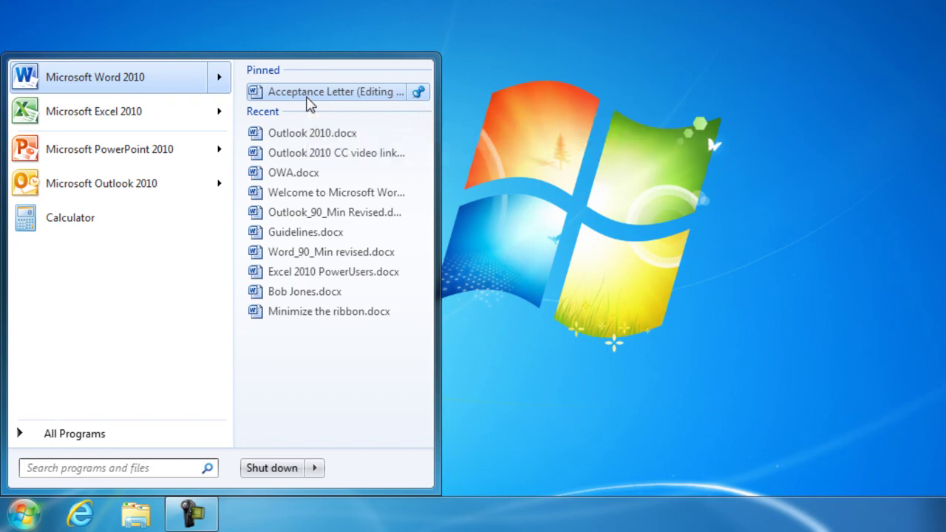
left_click(419, 93)
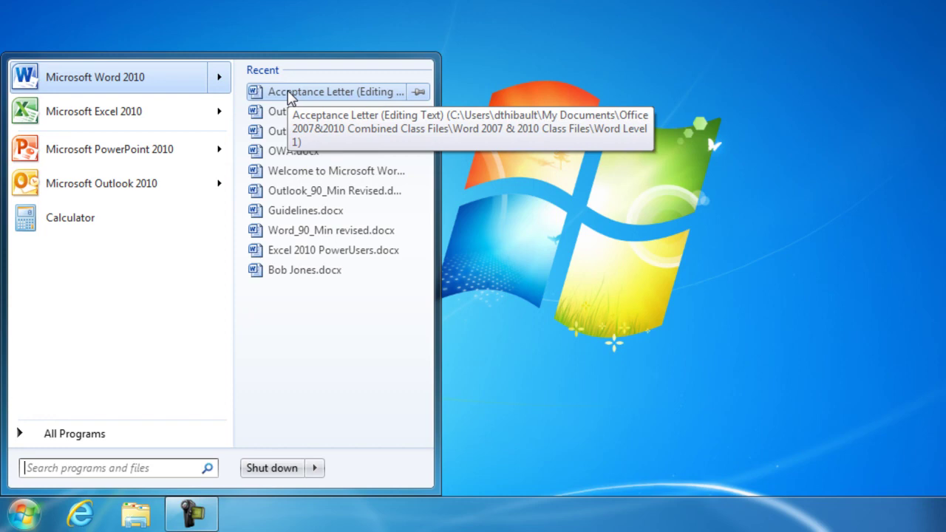
right_click(290, 153)
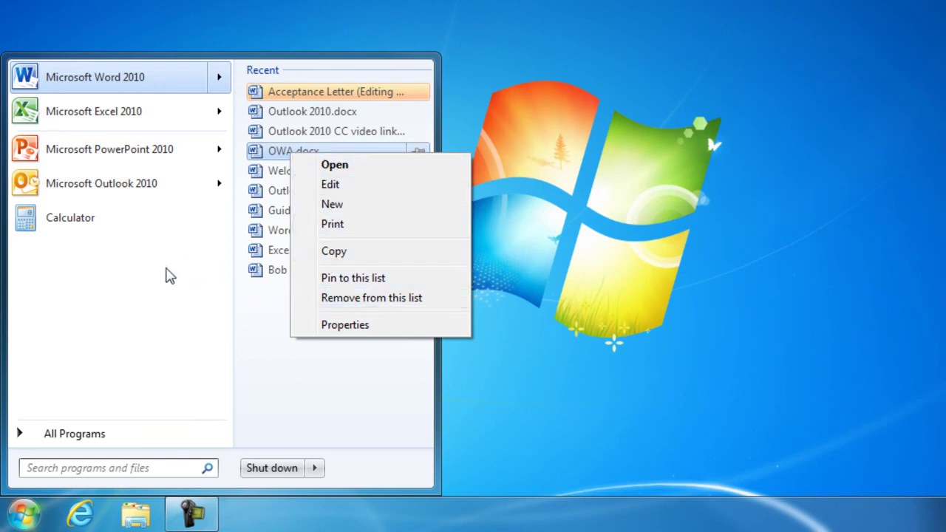
left_click(105, 283)
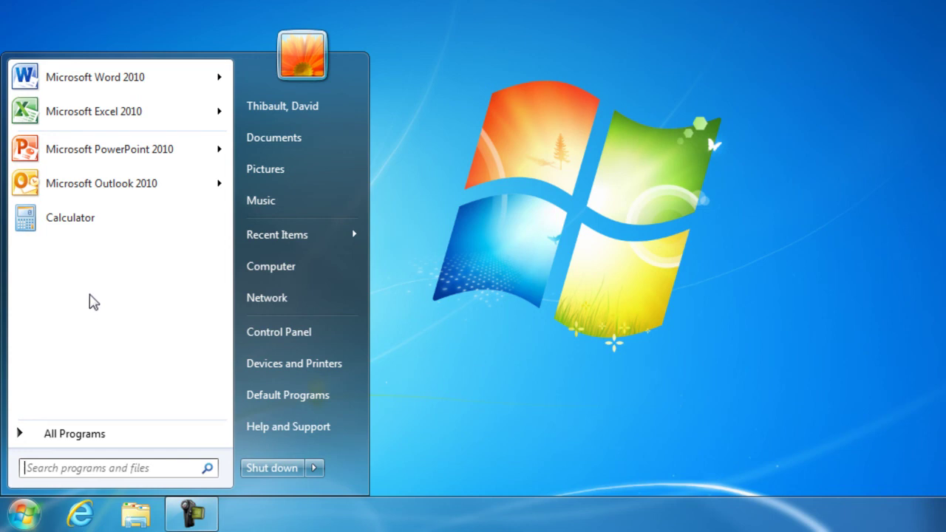
right_click(77, 214)
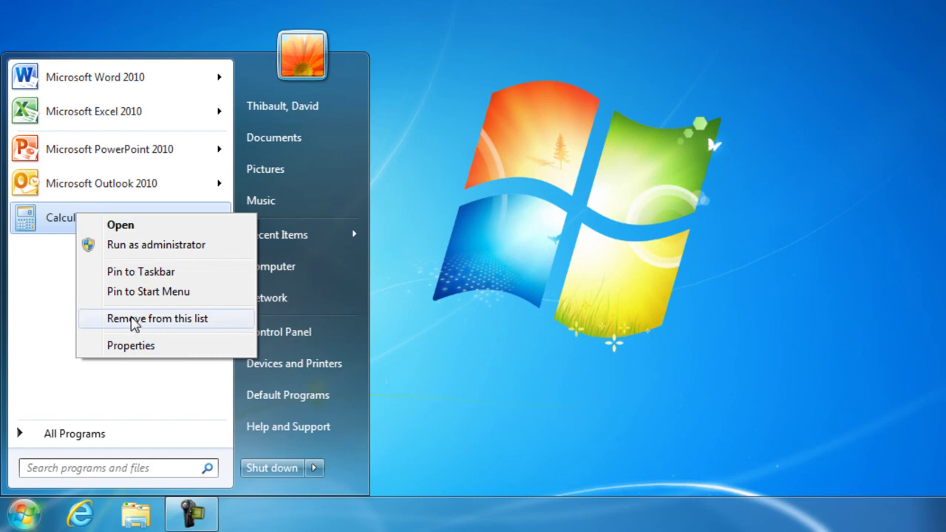
left_click(156, 363)
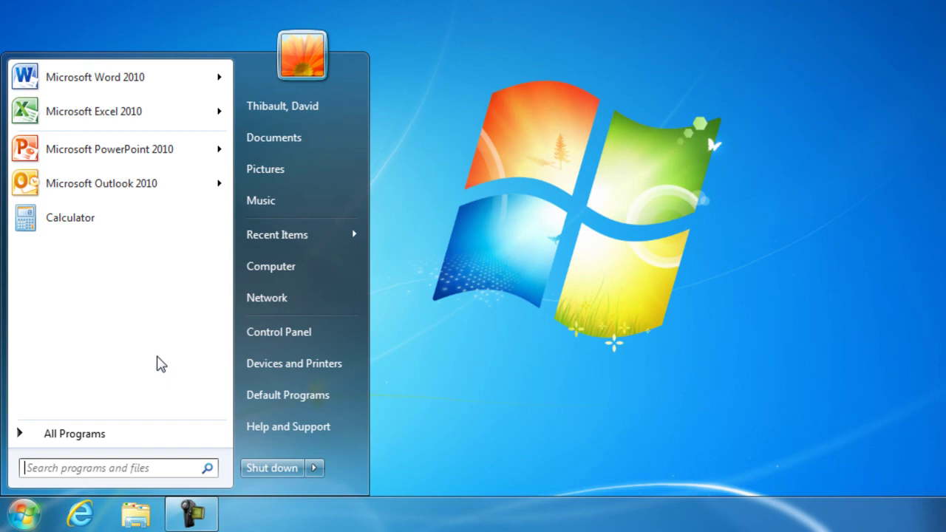